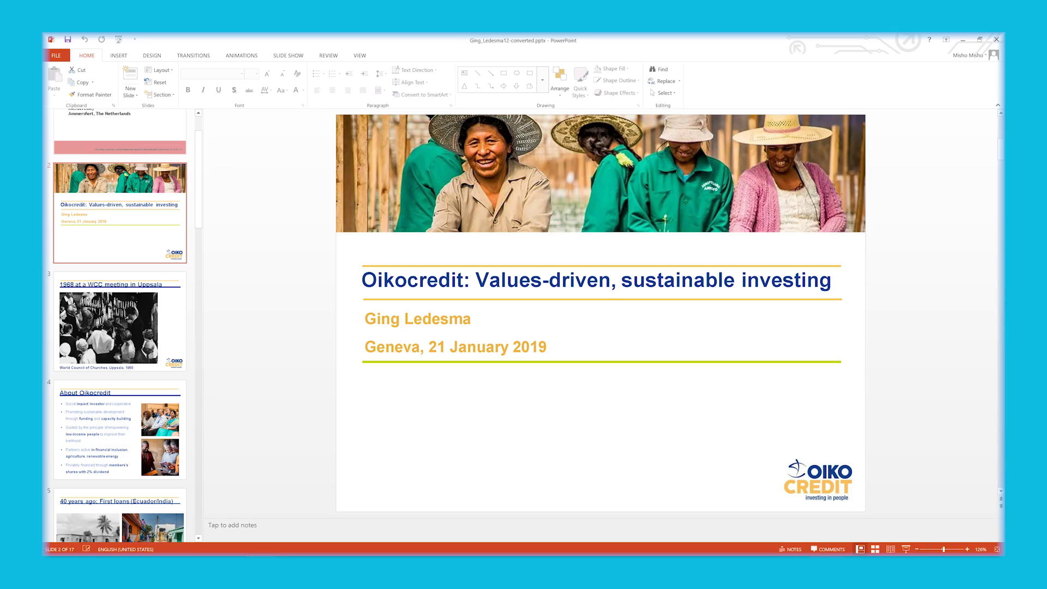
Step: Page through the Oikocredit deck from slide 2 to slide 6, Social and environmental performance
{"action": "key", "text": "Page_Down"}
{"action": "key", "text": "Page_Down"}
{"action": "key", "text": "Page_Down"}
{"action": "key", "text": "Page_Down"}
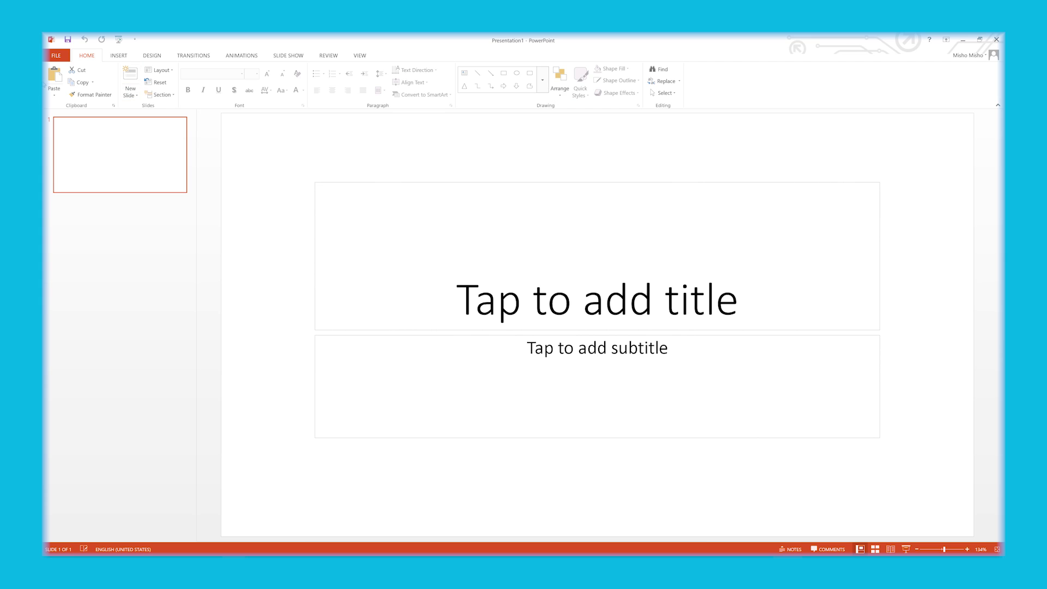
{"action": "left_click", "coordinate": [55, 56]}
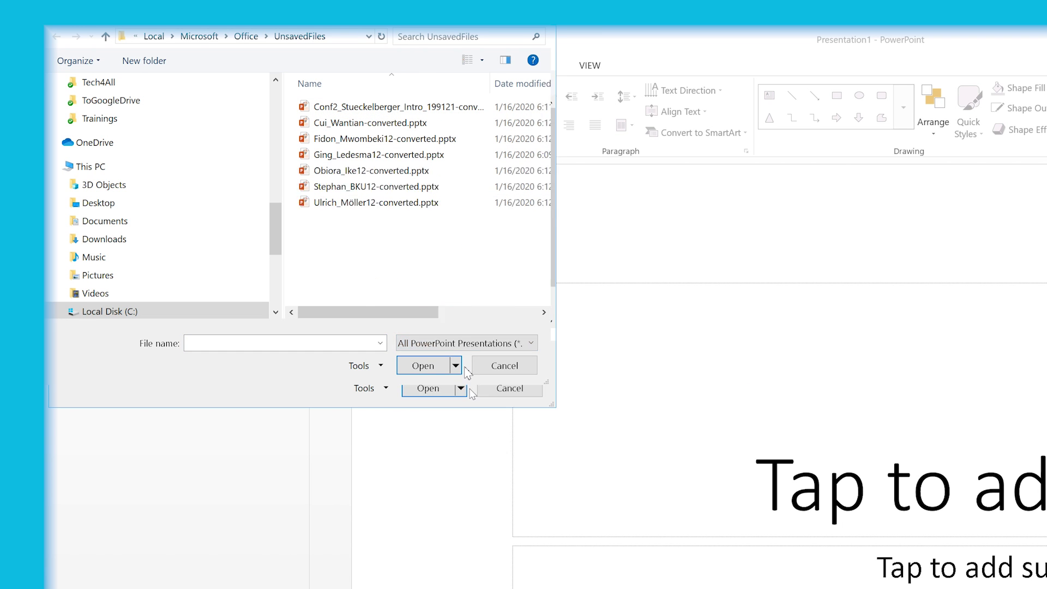
{"action": "left_click", "coordinate": [373, 170]}
{"action": "left_click", "coordinate": [377, 203]}
{"action": "left_click", "coordinate": [374, 156]}
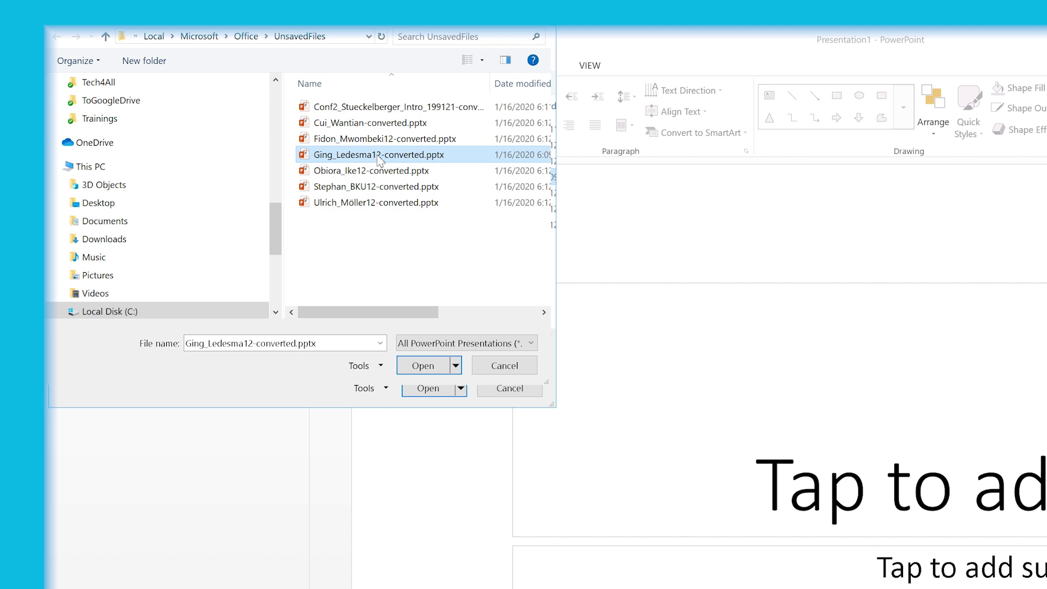
{"action": "double_click", "coordinate": [378, 156]}
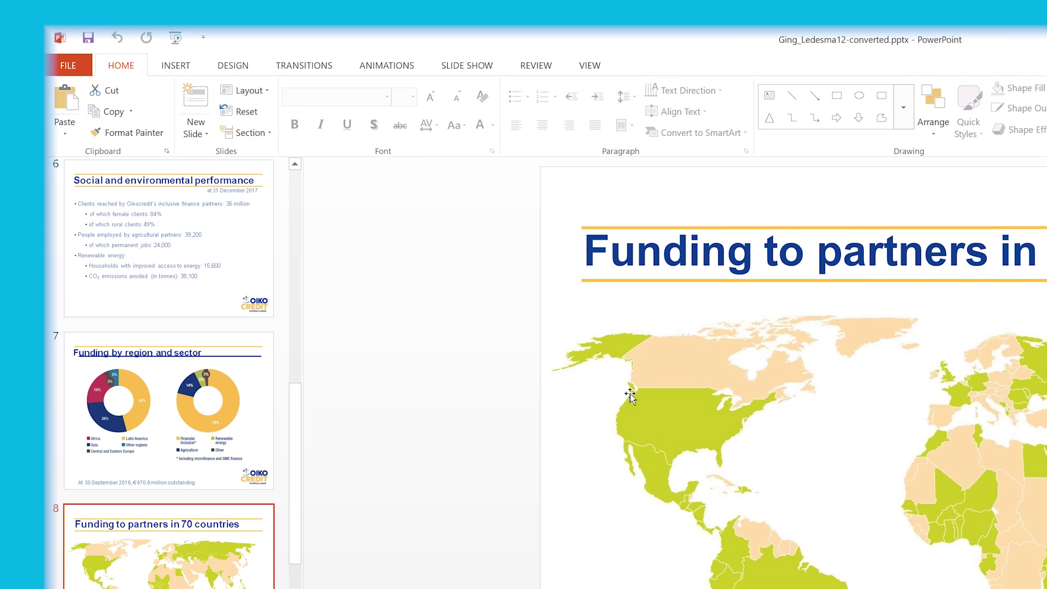
{"action": "left_click", "coordinate": [77, 63]}
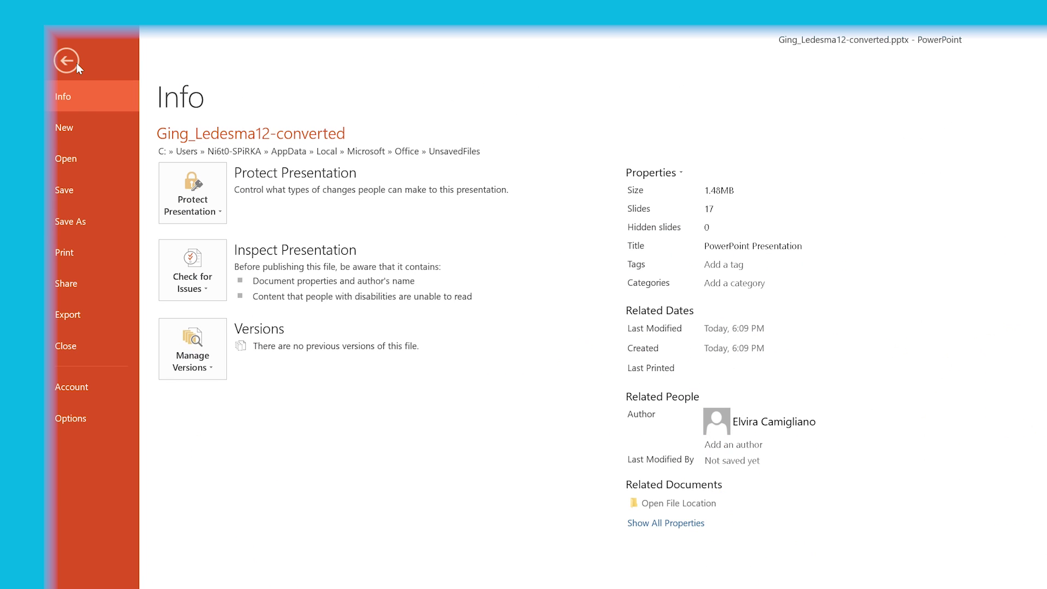
{"action": "left_click", "coordinate": [86, 234]}
{"action": "left_click", "coordinate": [223, 183]}
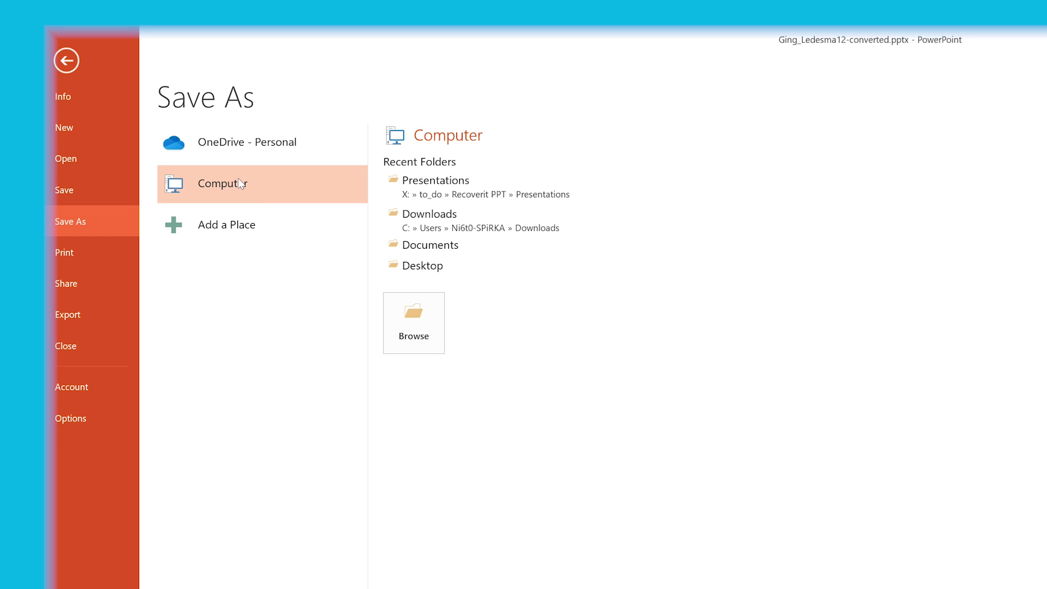
{"action": "left_click", "coordinate": [414, 323]}
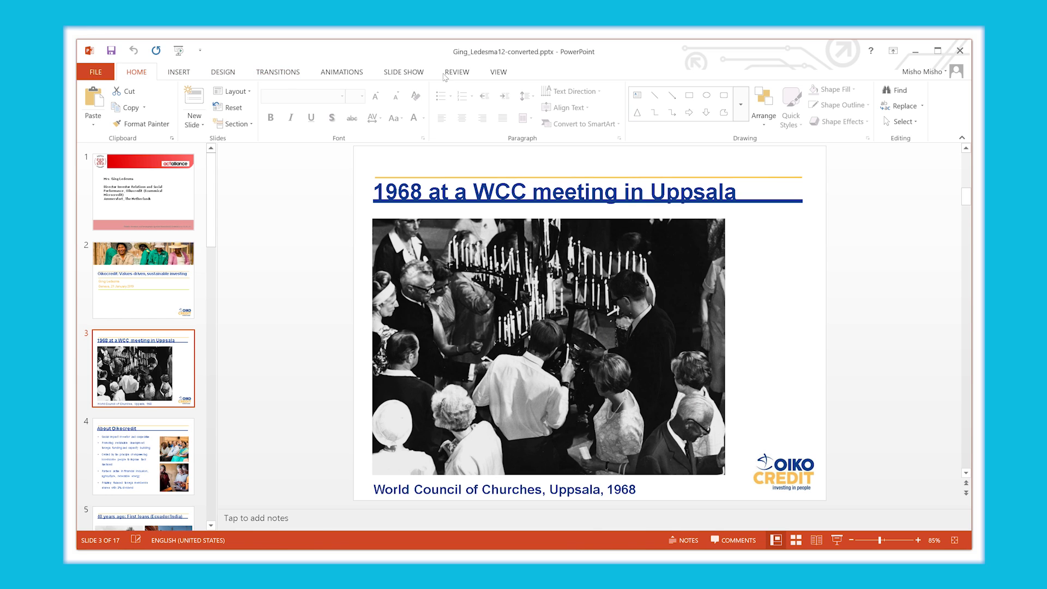
Step: Set the AutoRecover save interval to 10 minutes in PowerPoint's Save options
{"action": "left_click", "coordinate": [107, 77]}
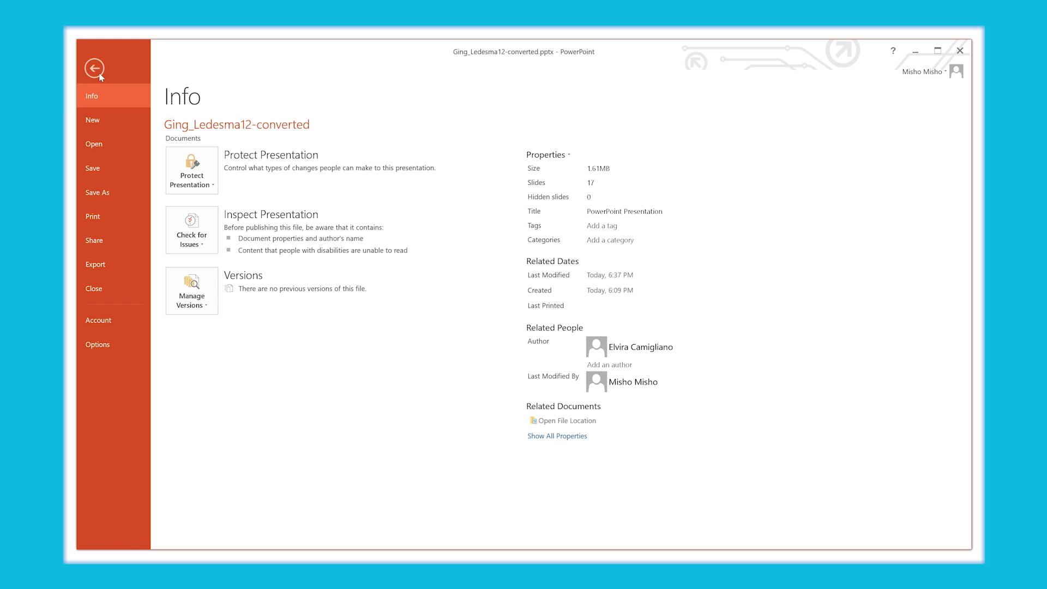
{"action": "left_click", "coordinate": [112, 336]}
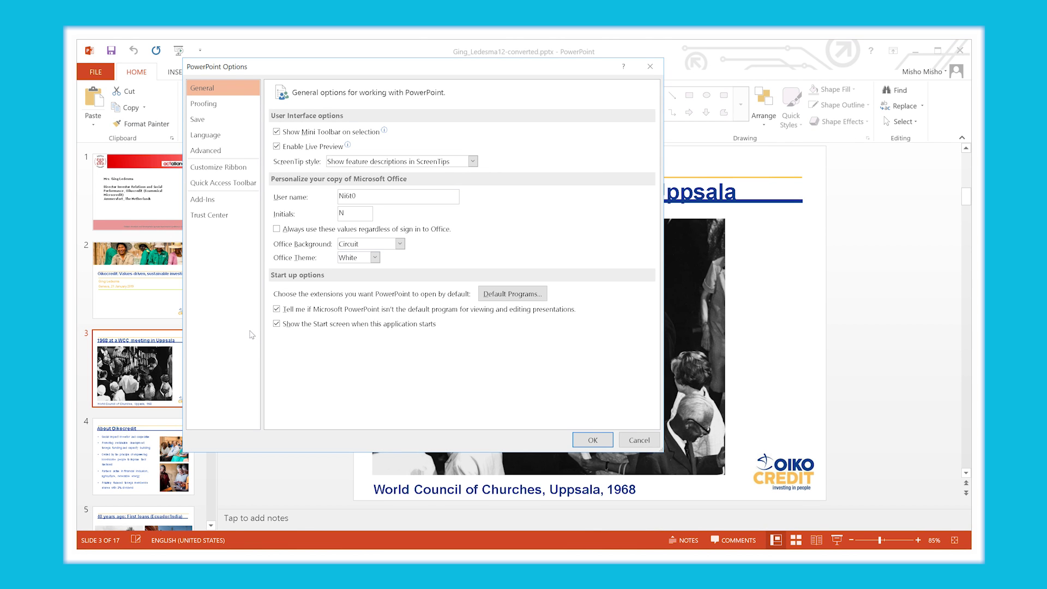
{"action": "left_click", "coordinate": [207, 121]}
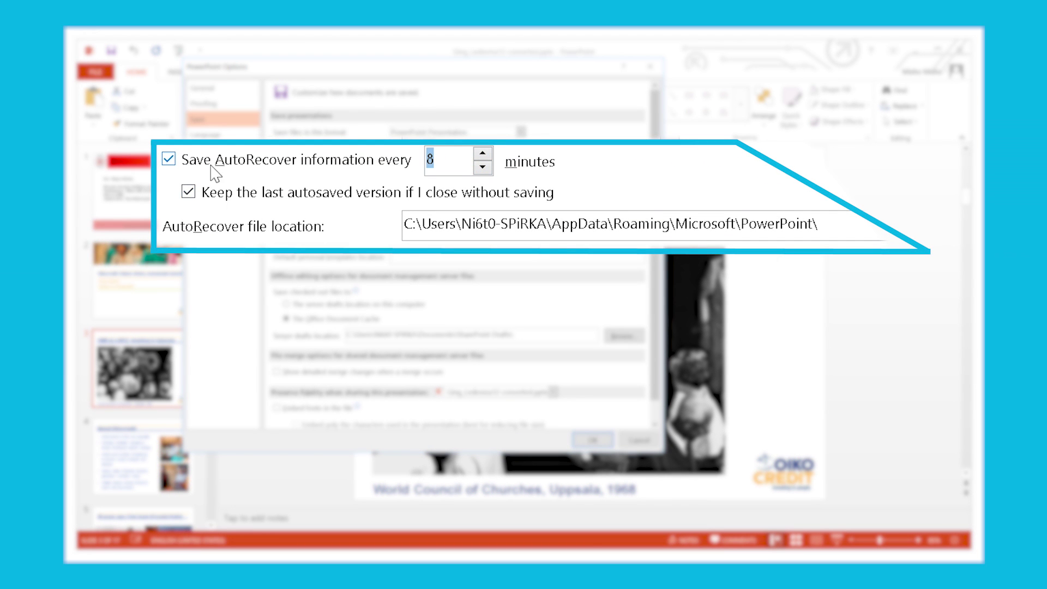
{"action": "left_click", "coordinate": [170, 161]}
{"action": "type", "text": "10"}
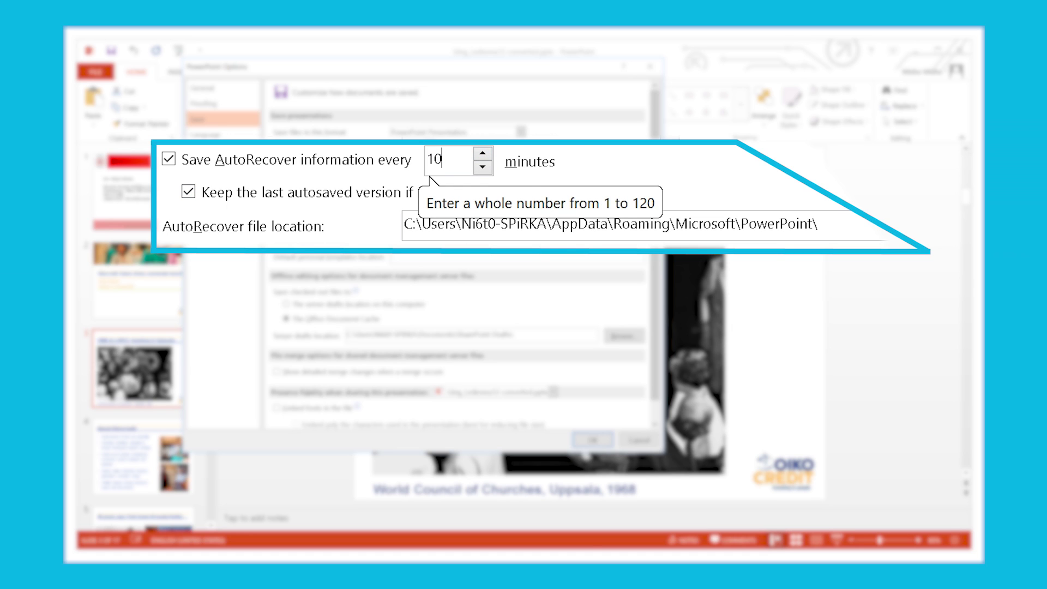
Step: Select and copy the full AutoRecover file location path
{"action": "left_click_drag", "start_coordinate": [819, 224], "coordinate": [421, 224]}
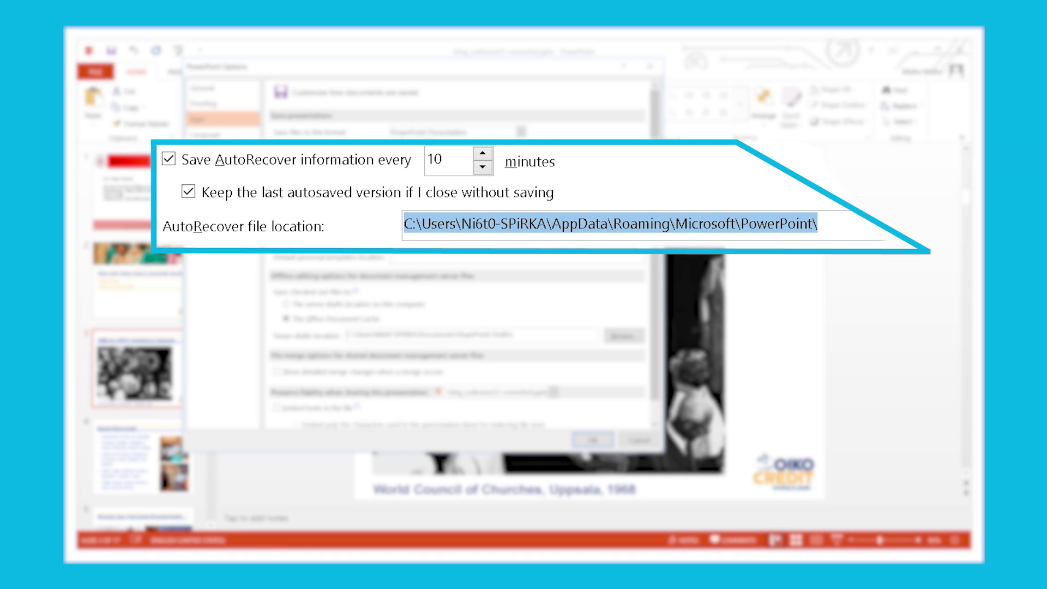
{"action": "right_click", "coordinate": [611, 214]}
{"action": "key", "text": "ctrl+c"}
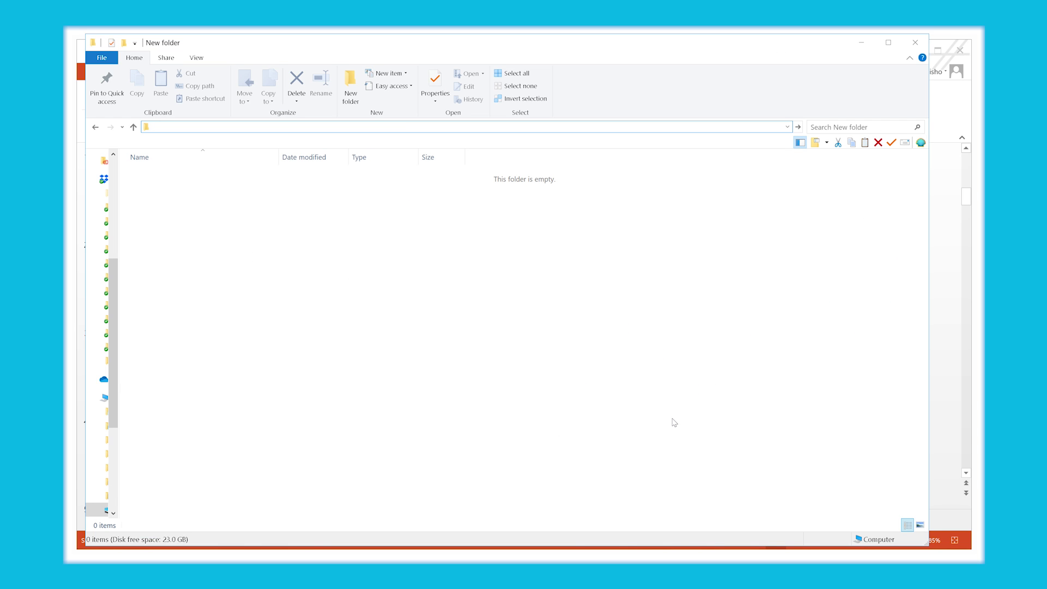
Step: Paste the copied AutoRecover path into File Explorer's address bar and go there
{"action": "key", "text": "ctrl+v"}
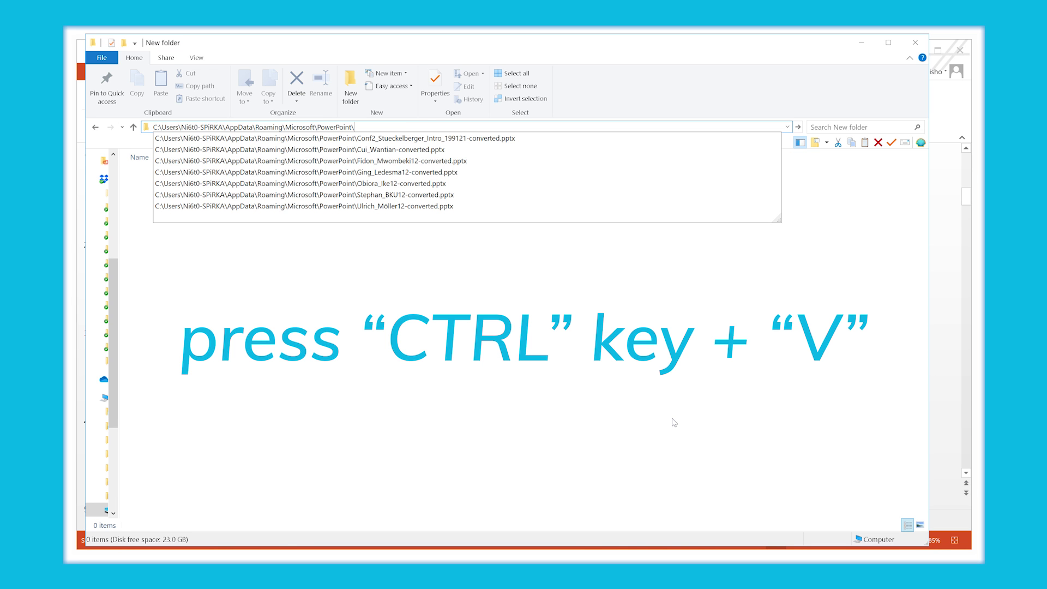
{"action": "key", "text": "Return"}
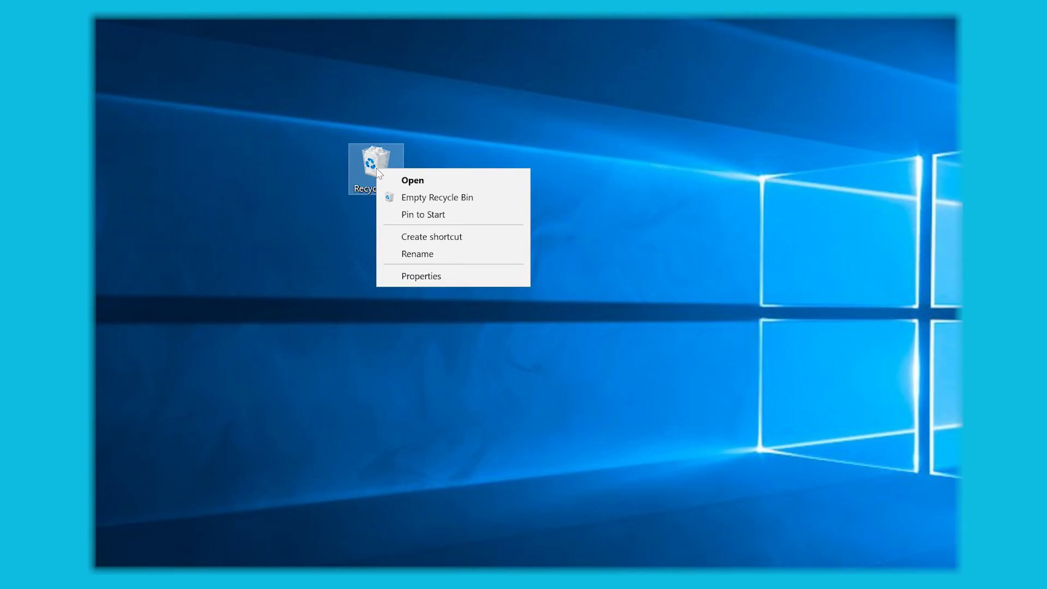
Step: Open the Recycle Bin and look over the deleted Word and presentation files
{"action": "left_click", "coordinate": [376, 160]}
{"action": "double_click", "coordinate": [377, 166]}
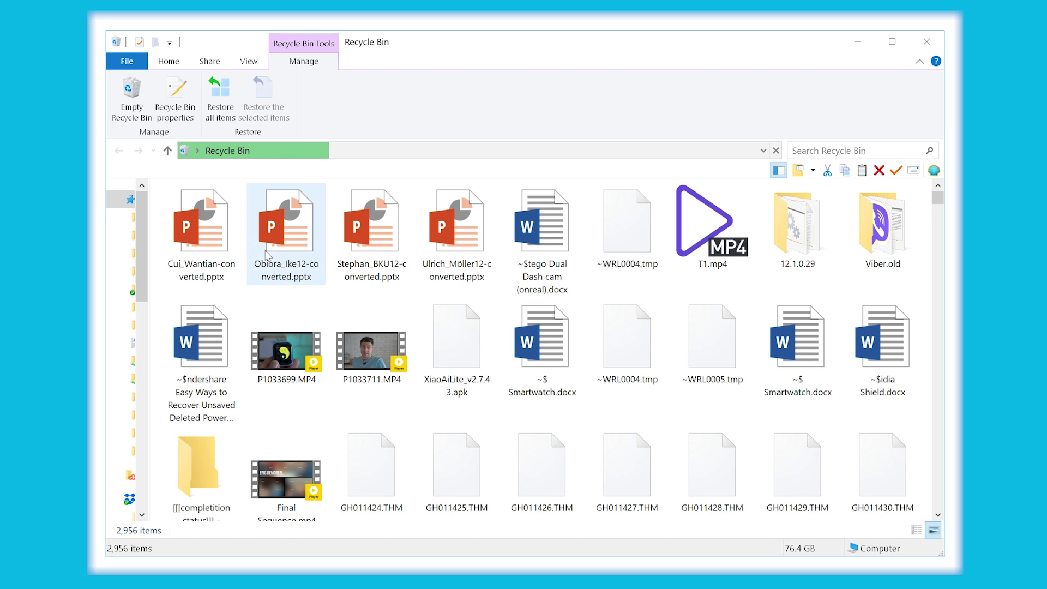
{"action": "left_click", "coordinate": [543, 237]}
{"action": "scroll", "coordinate": [543, 286], "scroll_direction": "down", "scroll_amount": 8}
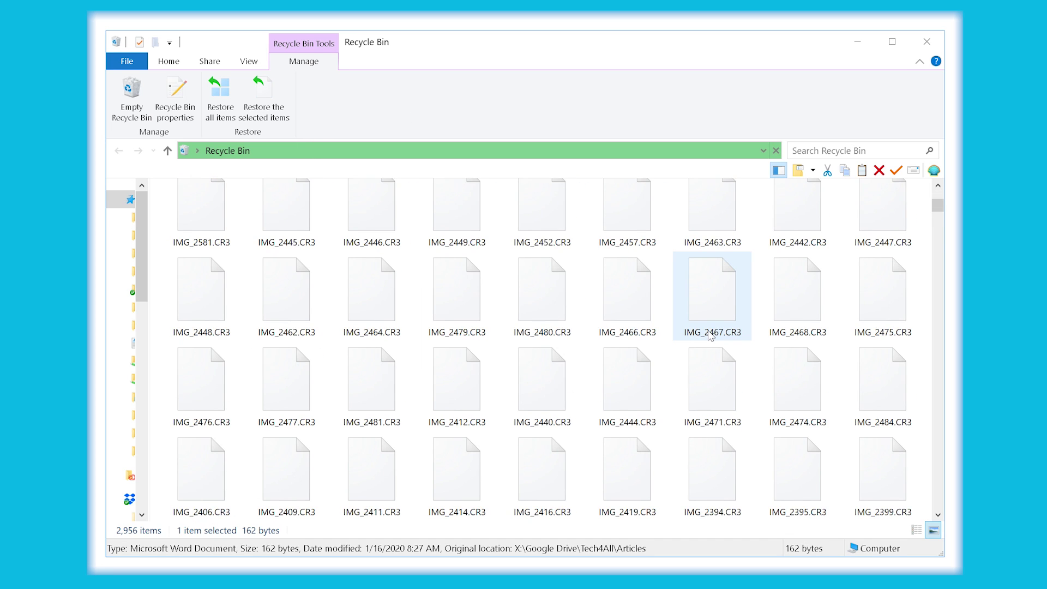
{"action": "scroll", "coordinate": [709, 330], "scroll_direction": "up", "scroll_amount": 8}
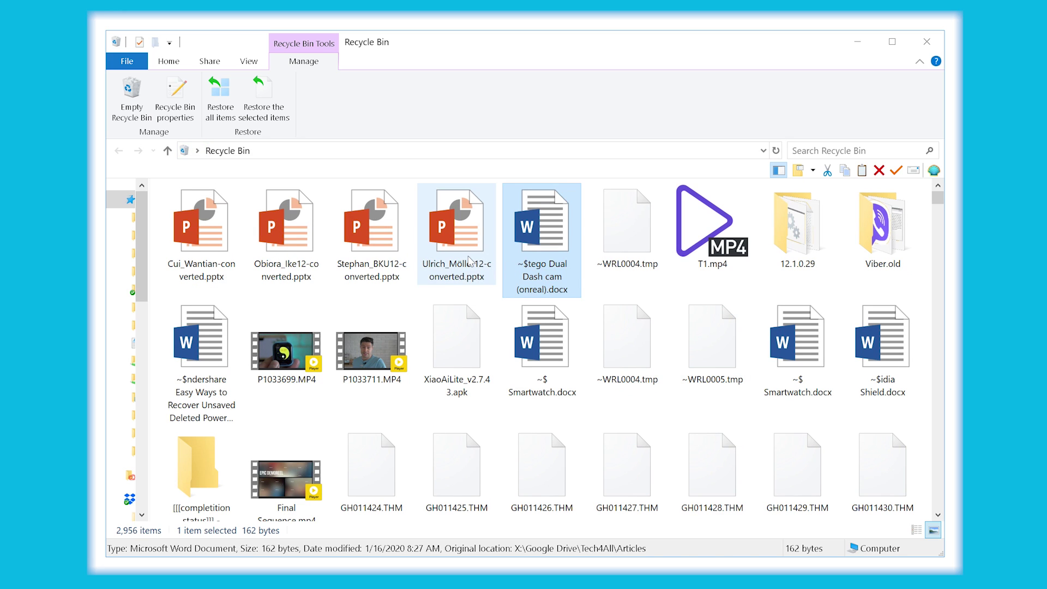
{"action": "left_click", "coordinate": [469, 260]}
Step: Restore Stephan_BKU12-converted.pptx to its original location
{"action": "left_click", "coordinate": [373, 238]}
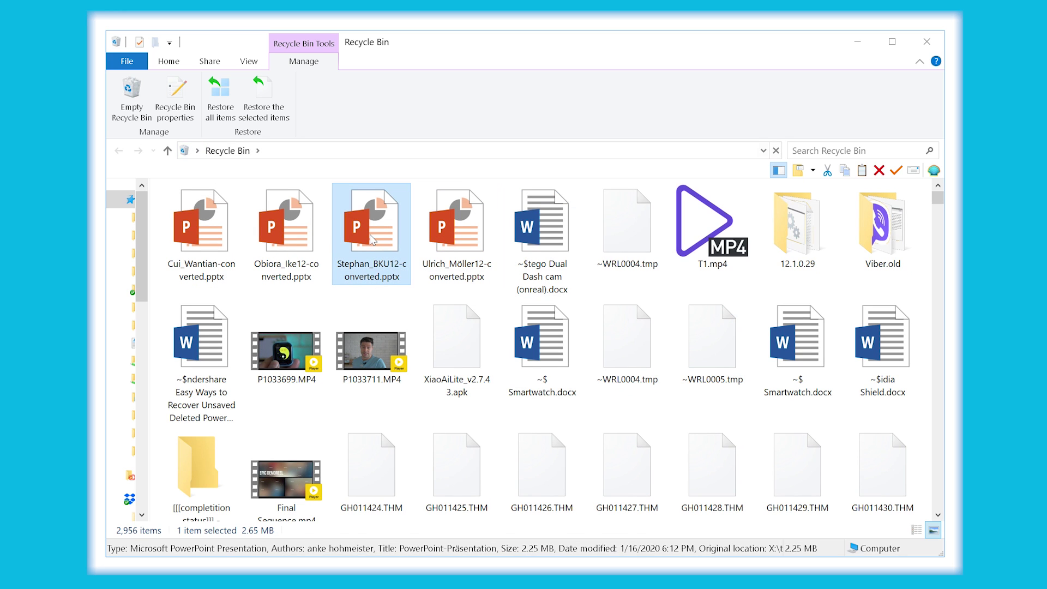
{"action": "left_click", "coordinate": [289, 250]}
{"action": "left_click", "coordinate": [203, 246]}
{"action": "left_click", "coordinate": [353, 237]}
{"action": "right_click", "coordinate": [365, 244]}
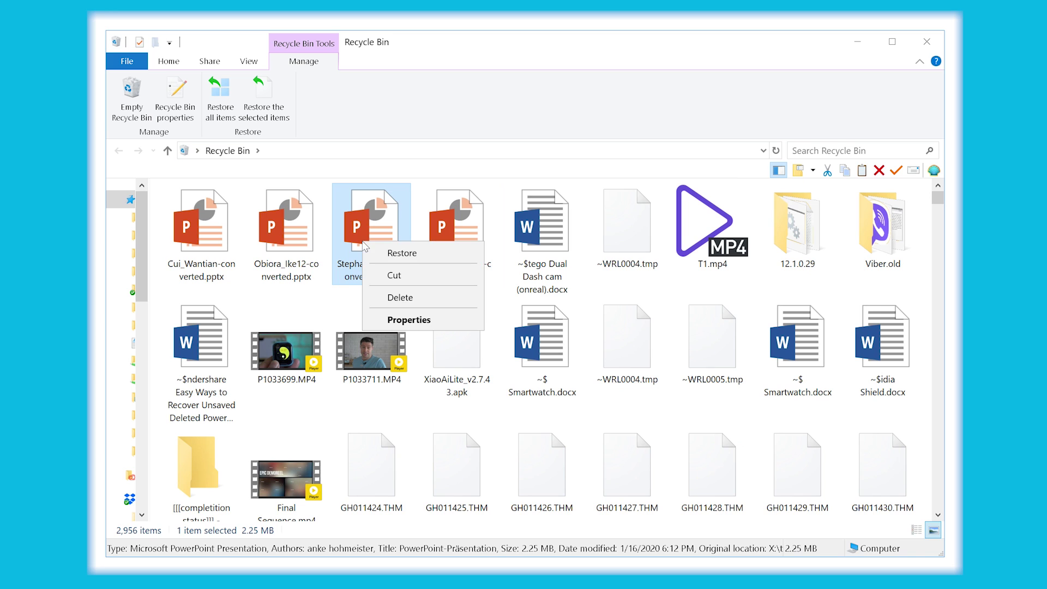
{"action": "left_click", "coordinate": [412, 256]}
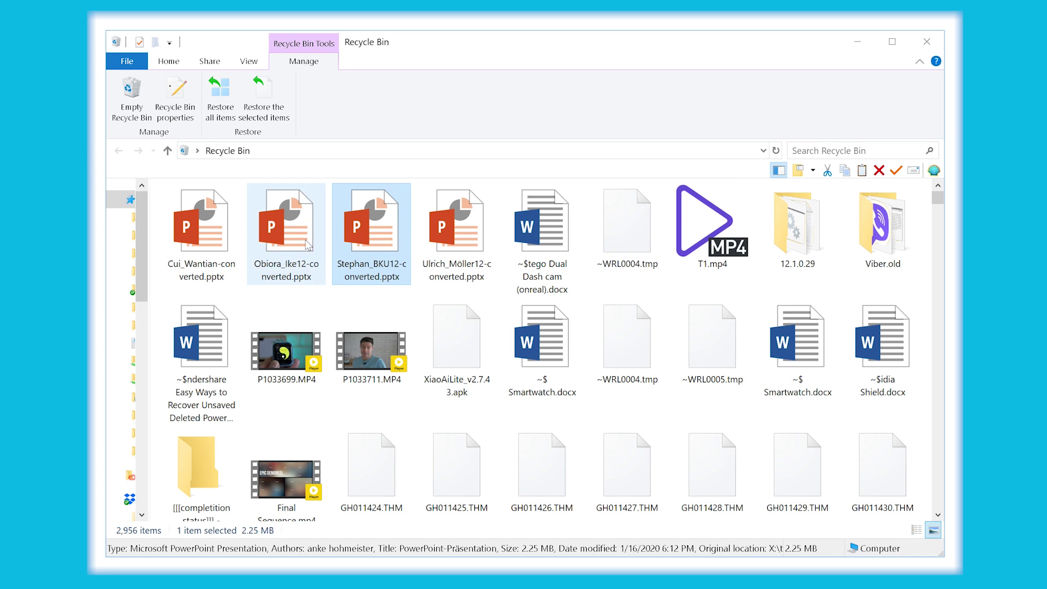
{"action": "left_click", "coordinate": [309, 243]}
{"action": "right_click", "coordinate": [389, 238]}
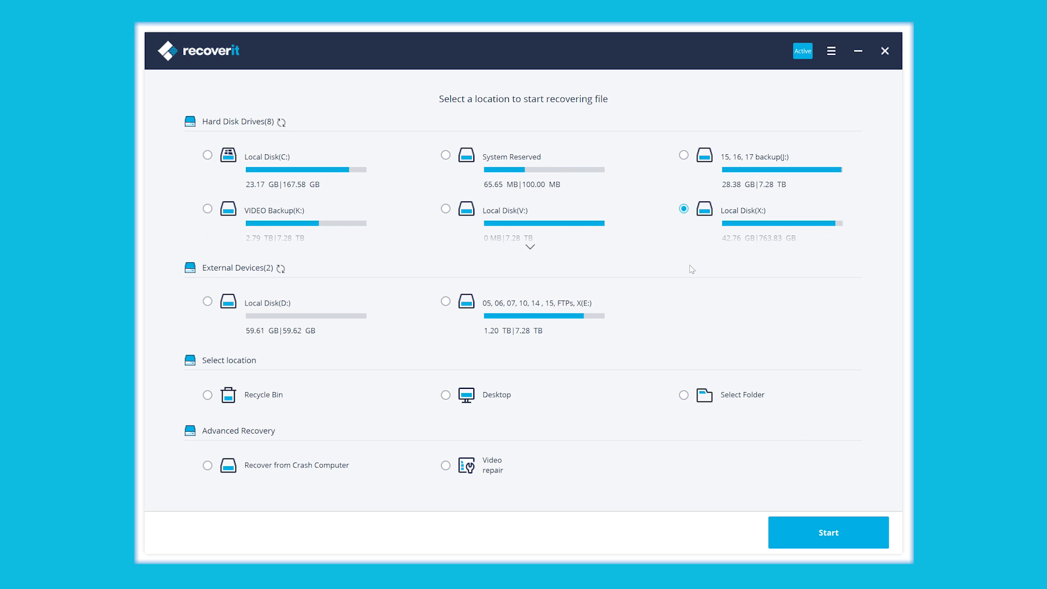
Step: Scan Local Disk X and recover the three checked pptx files to a chosen folder
{"action": "left_click", "coordinate": [825, 539]}
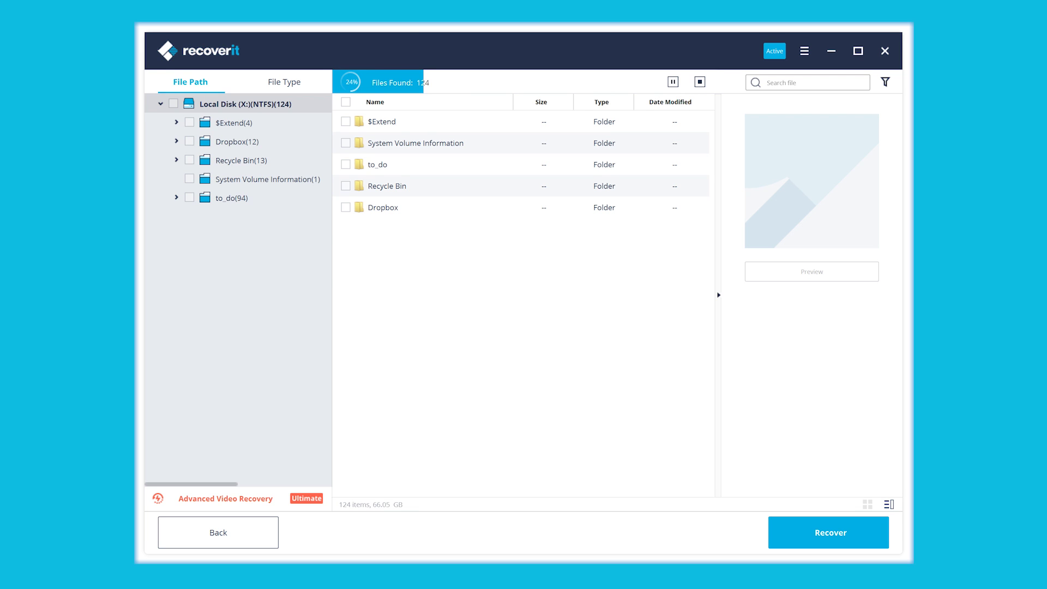
{"action": "left_click", "coordinate": [299, 83]}
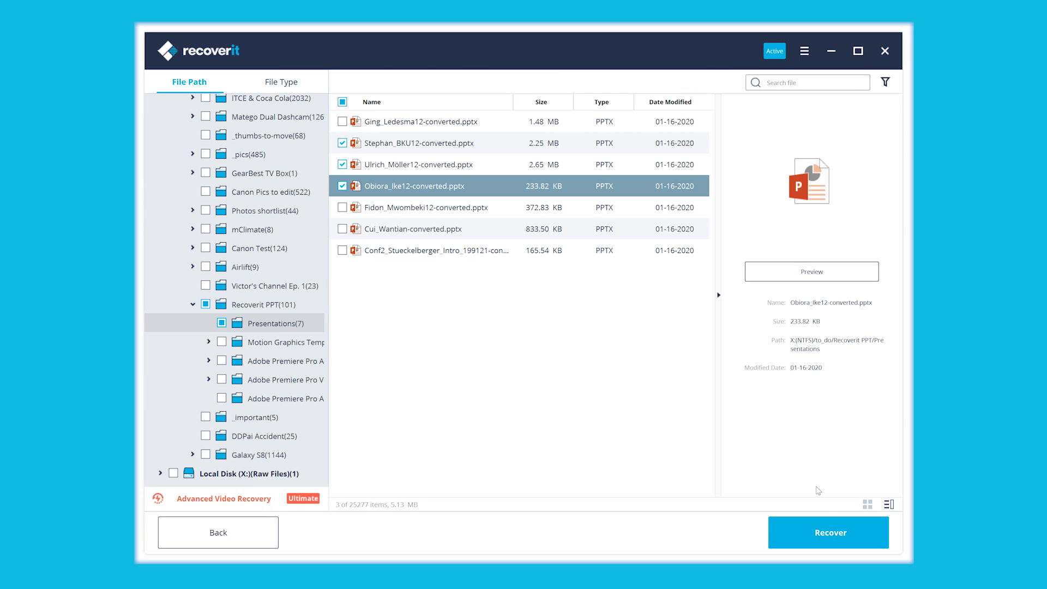
{"action": "left_click", "coordinate": [828, 534]}
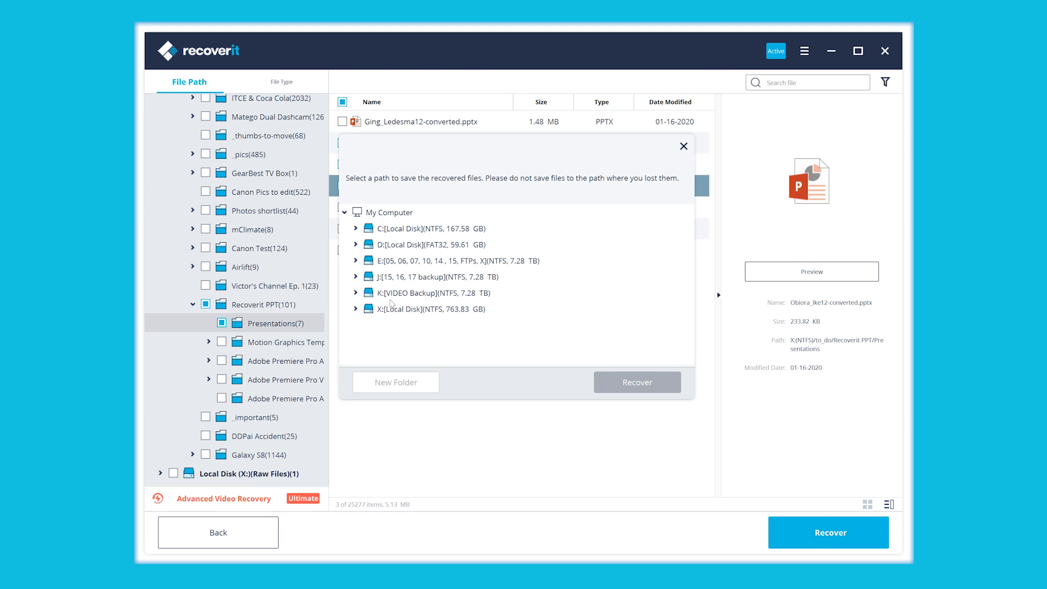
{"action": "left_click", "coordinate": [491, 310]}
{"action": "left_click", "coordinate": [634, 382]}
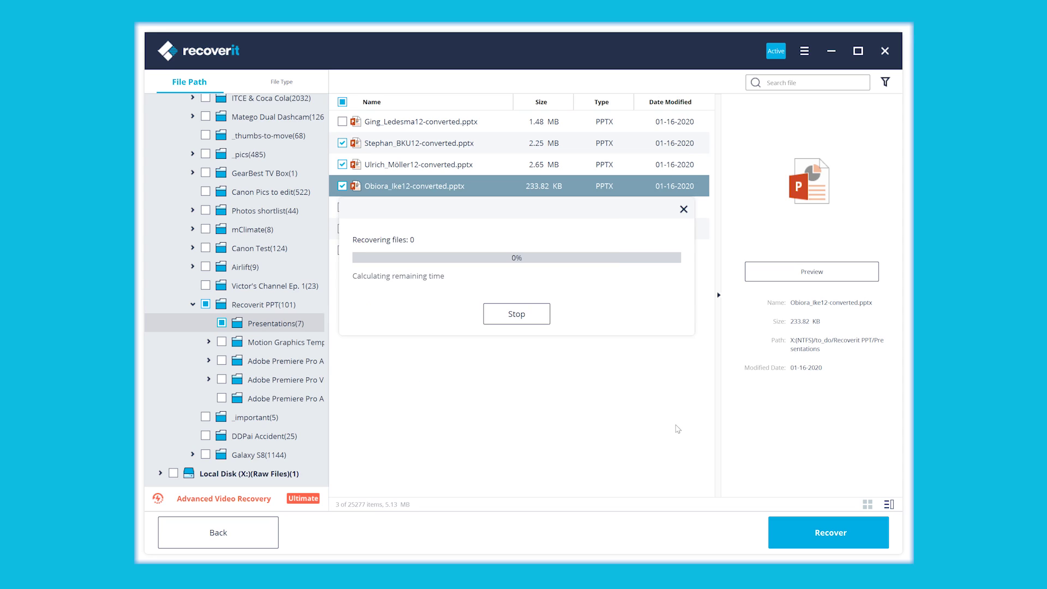